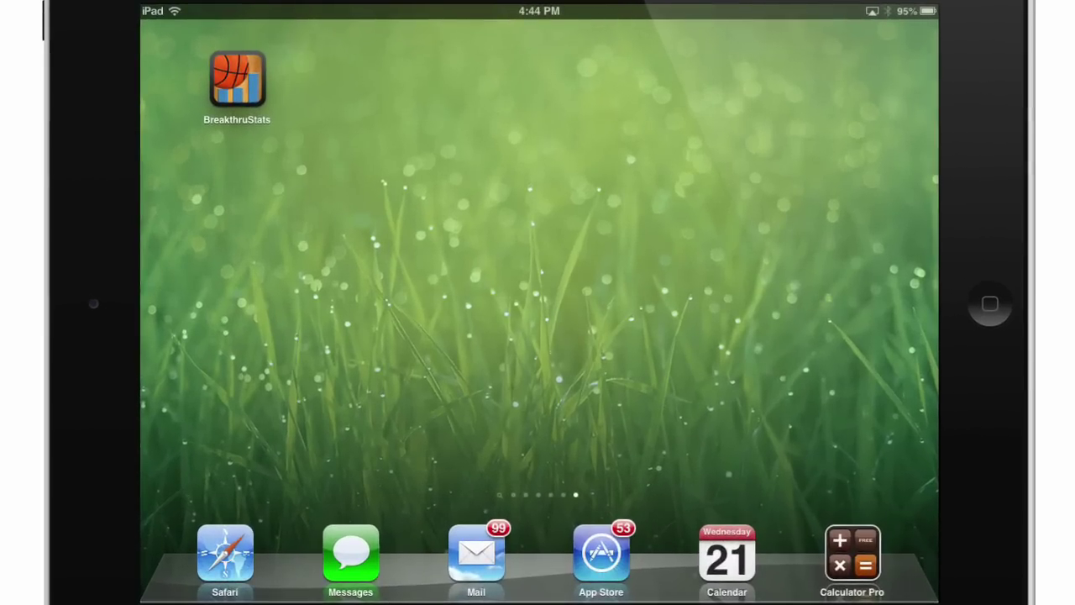
pyautogui.click(237, 79)
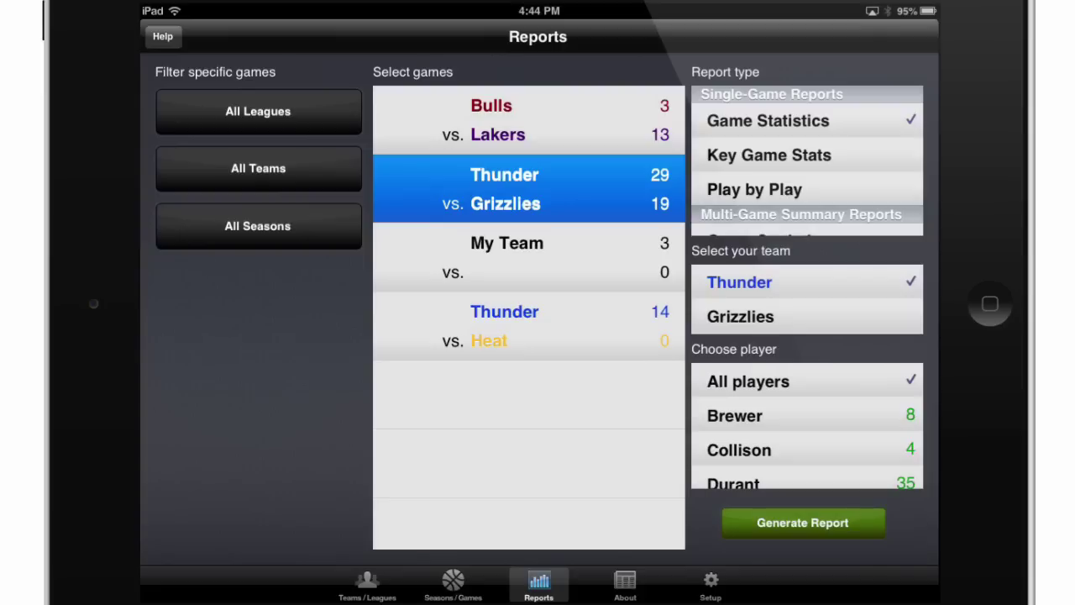
pyautogui.scroll(-3, 806, 160)
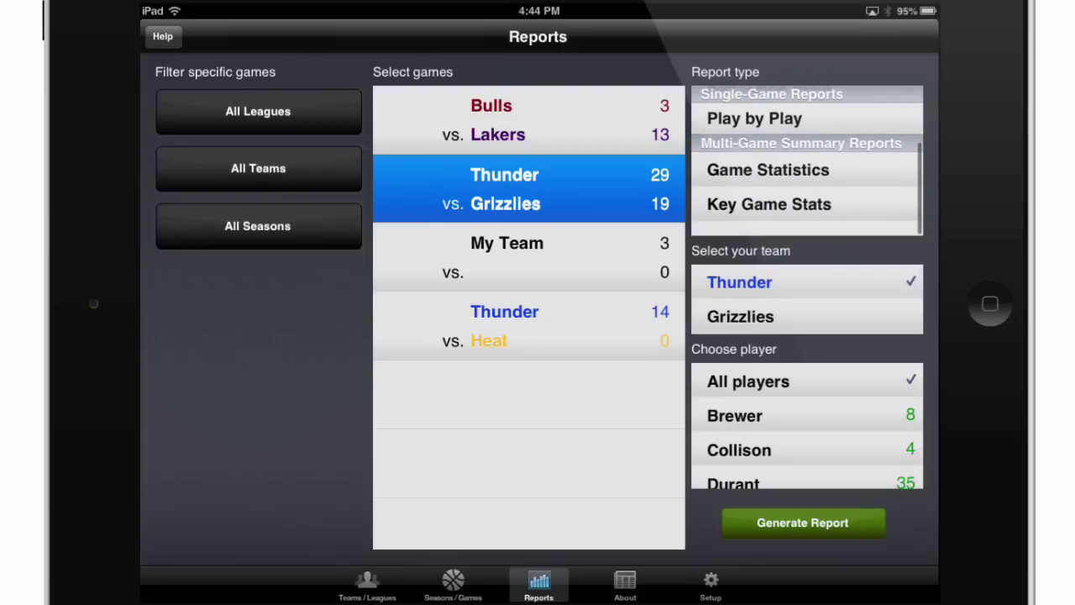
pyautogui.scroll(3, 806, 160)
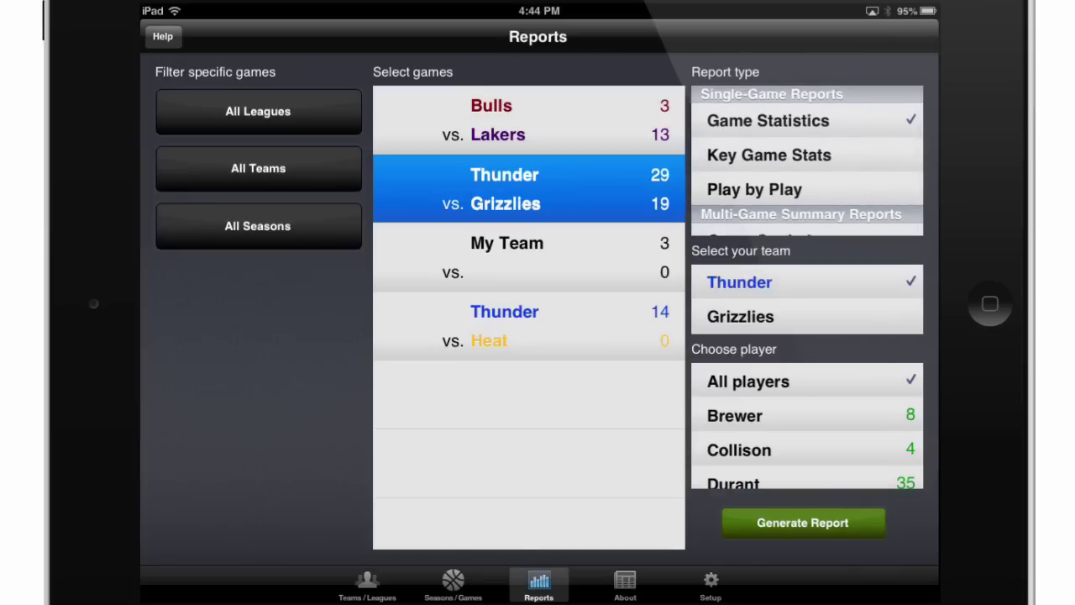
# Generate the Thunder vs. Grizzlies statistics report in BreakthruStats and export it as a CSV file
pyautogui.click(803, 523)
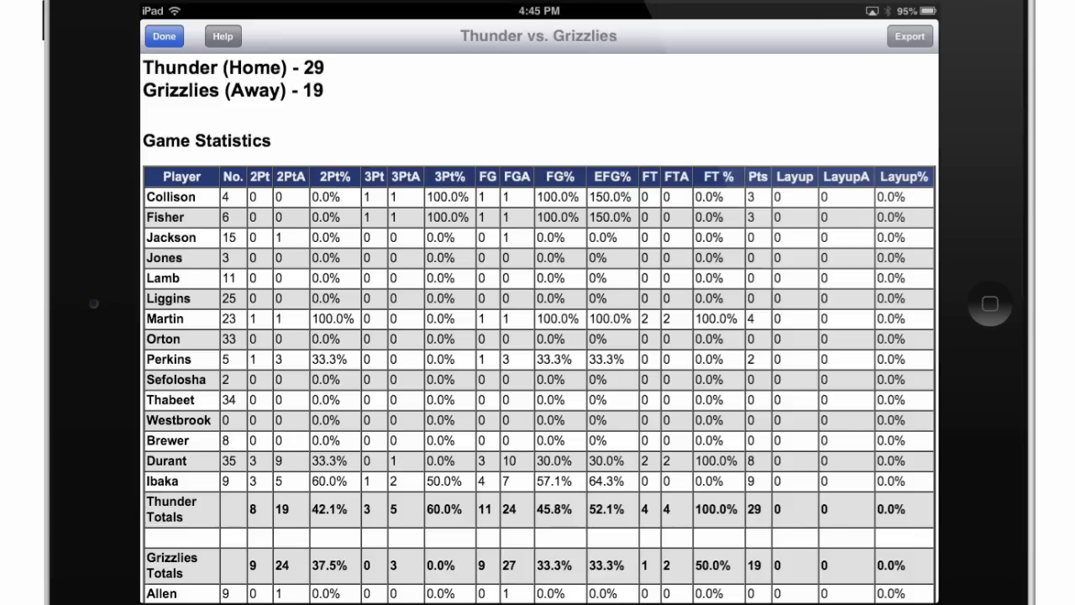
pyautogui.click(909, 36)
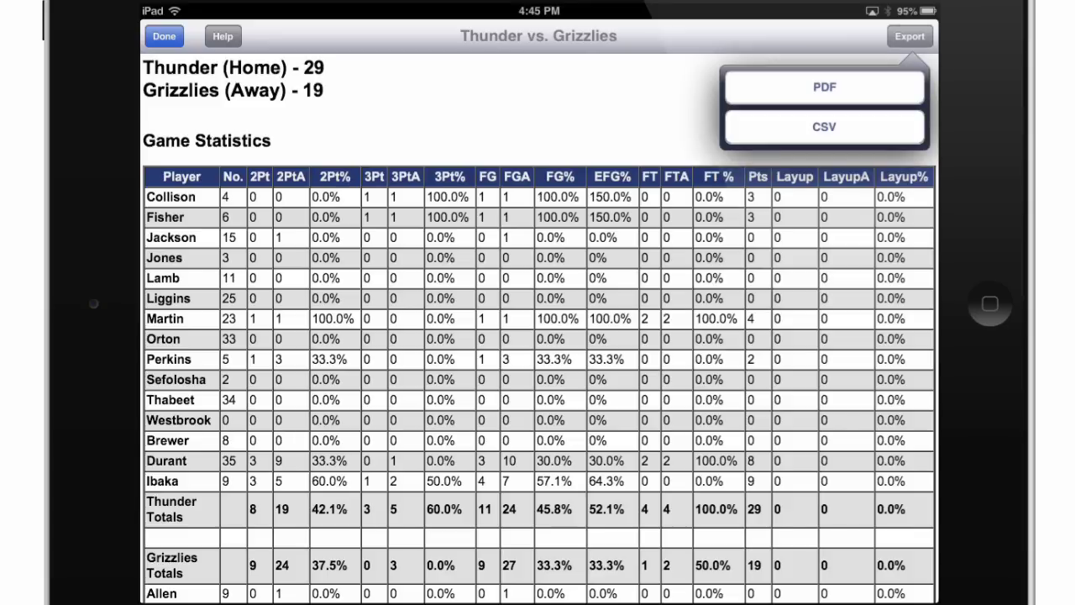
pyautogui.click(824, 126)
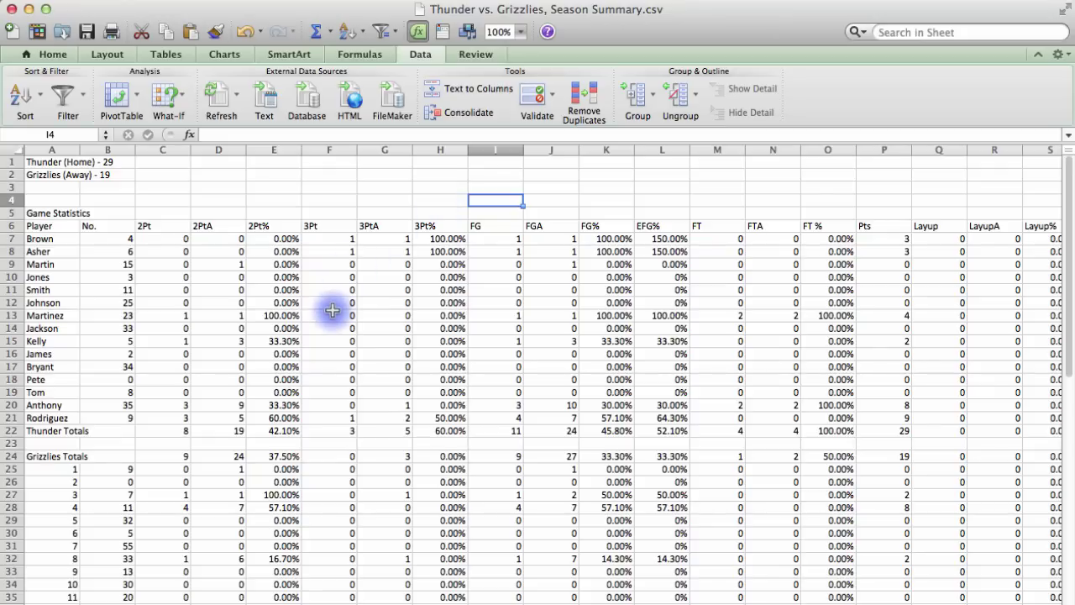
pyautogui.hscroll(10, 333, 310)
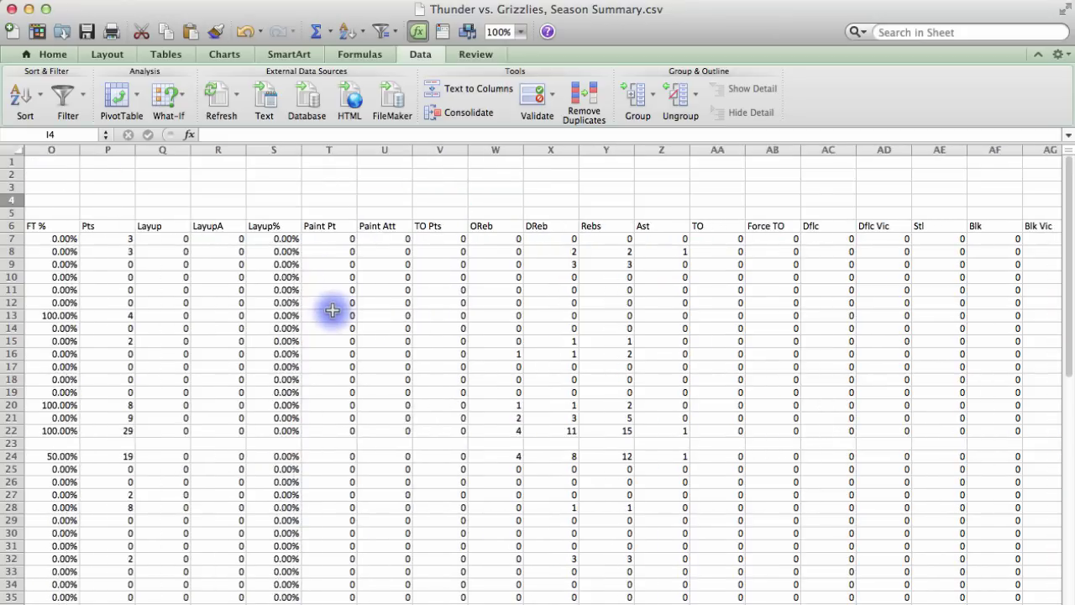
pyautogui.hscroll(-10, 332, 311)
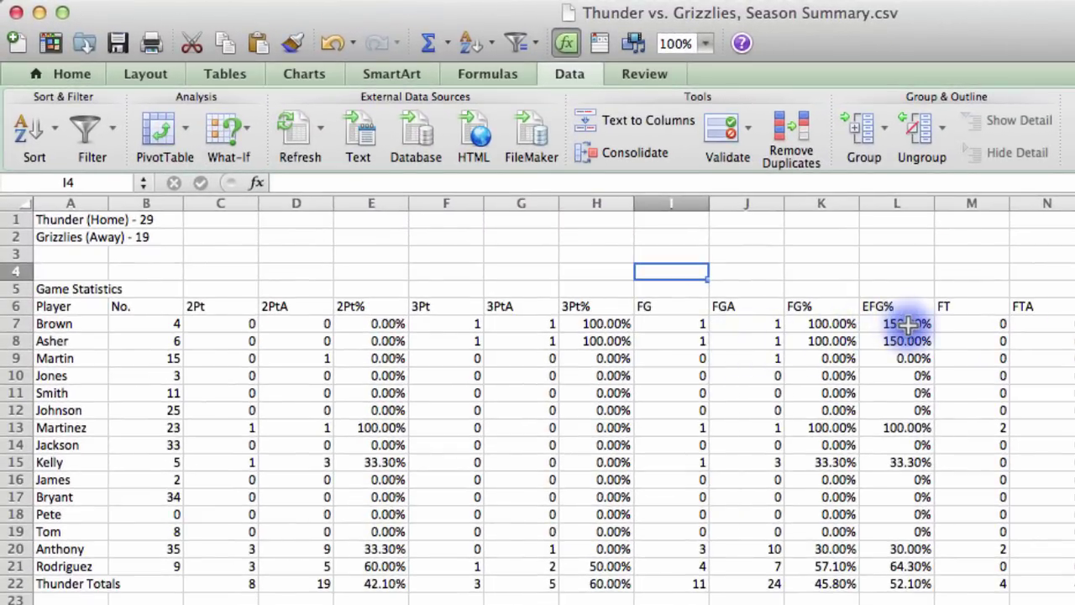
# Sort the Thunder player rows in descending order by the EFG% column
pyautogui.click(909, 326)
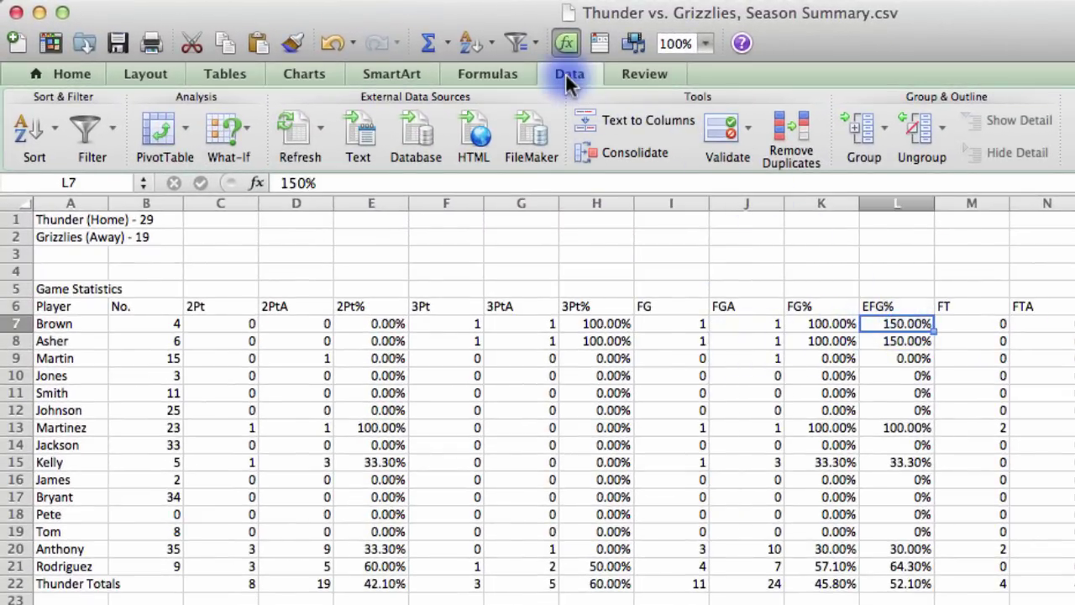
pyautogui.click(52, 133)
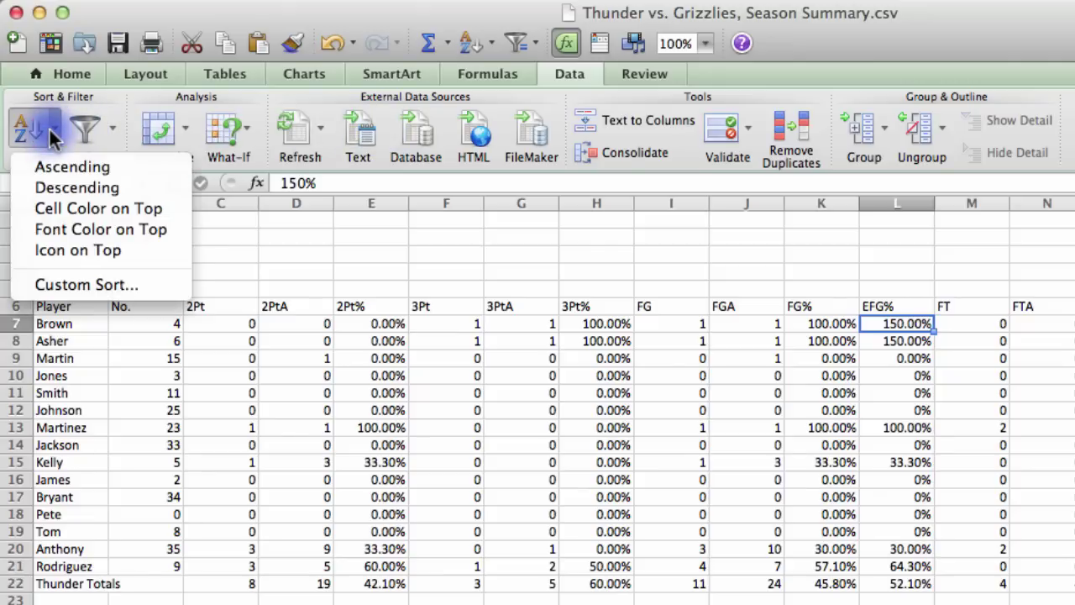
pyautogui.click(67, 181)
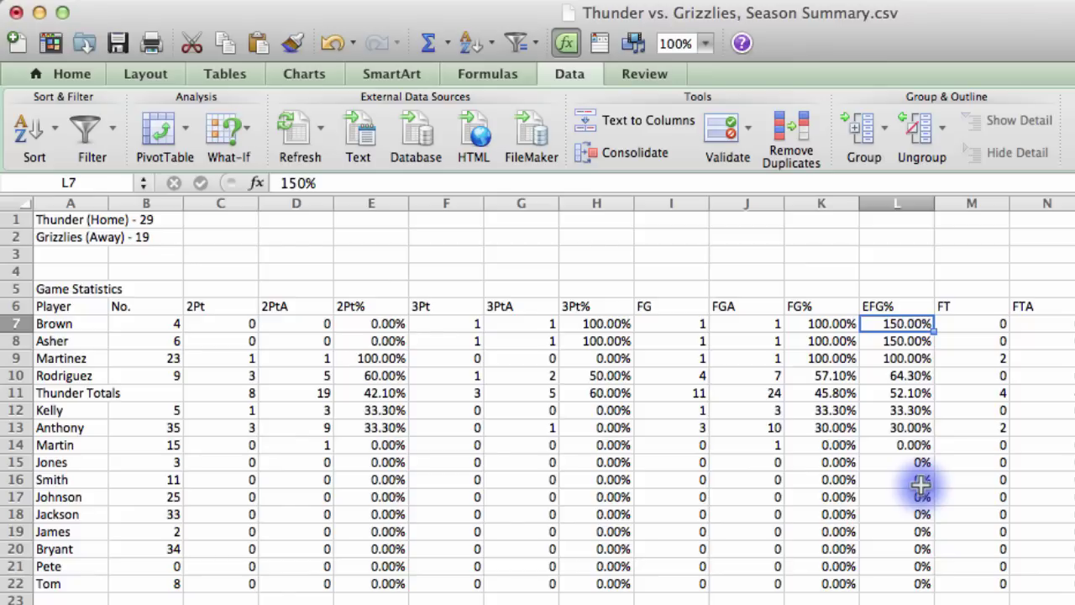
# Sort the rows by EFG% ascending, then by the 2Pt% column descending
pyautogui.click(49, 134)
pyautogui.click(52, 166)
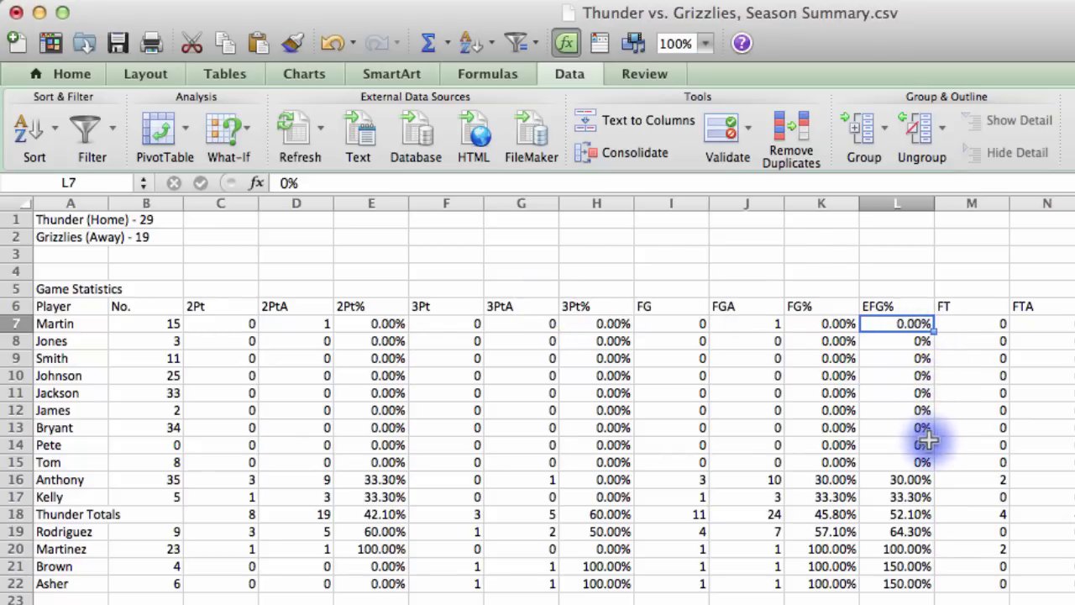
pyautogui.click(372, 354)
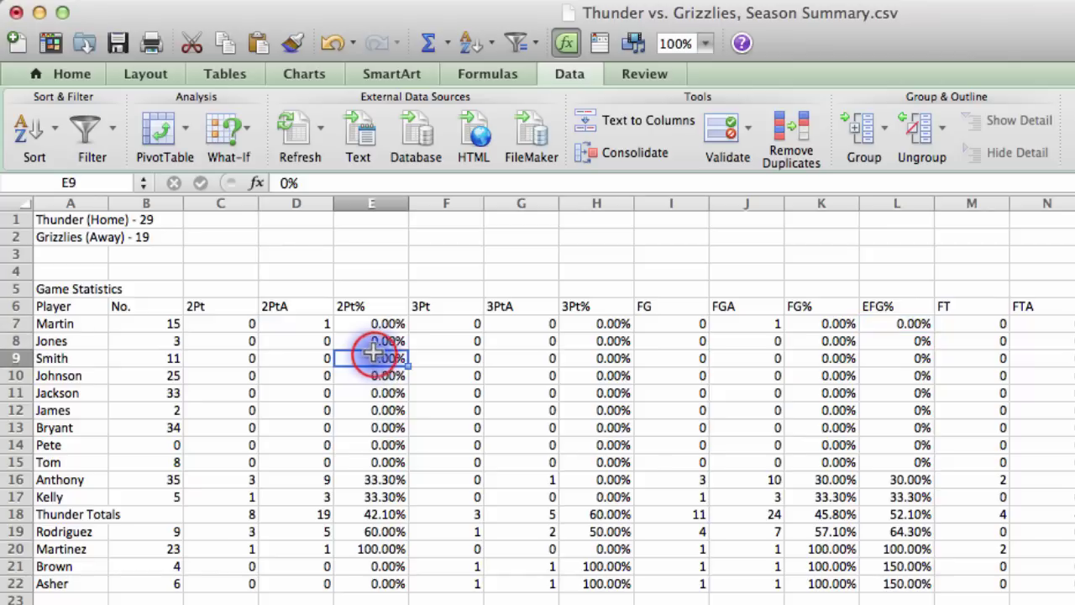
pyautogui.click(50, 130)
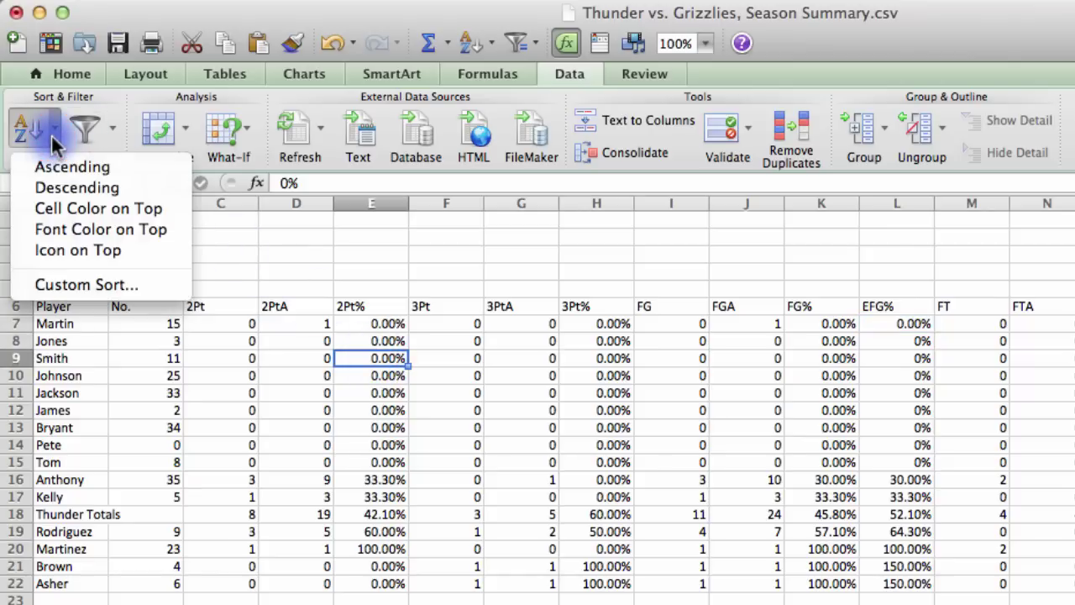
pyautogui.click(60, 185)
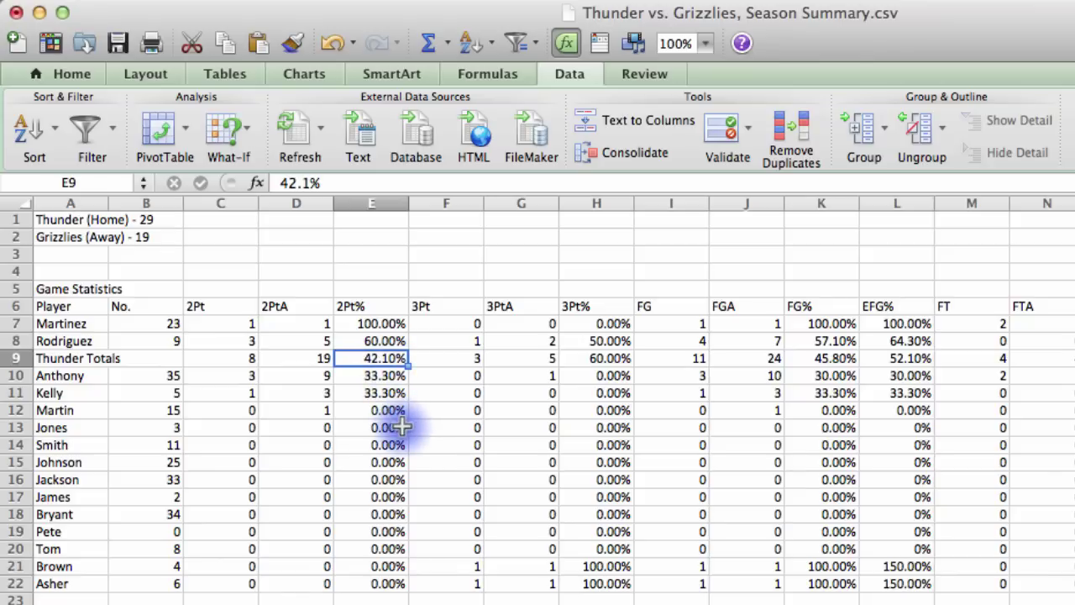
# Clear the score title lines and the Game Statistics label in column A above the table
pyautogui.doubleClick(66, 218)
pyautogui.moveTo(148, 238); pyautogui.dragTo(74, 241)
pyautogui.press('BackSpace')
pyautogui.press('Return')
pyautogui.click(75, 291)
pyautogui.press('Delete')
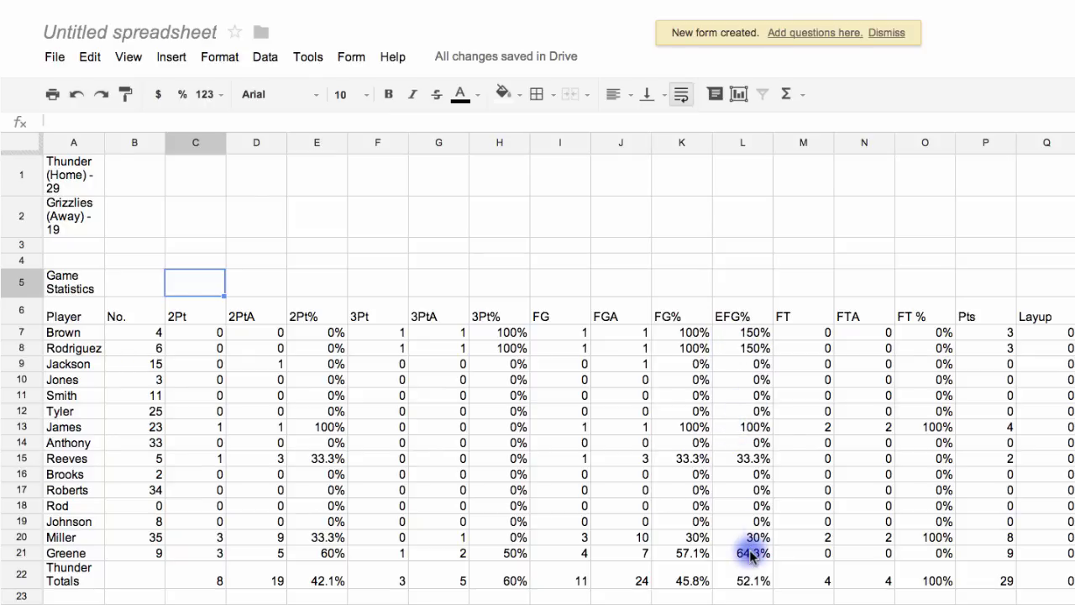
# Select row 7, Brown's player row, as the start of the selection
pyautogui.click(23, 335)
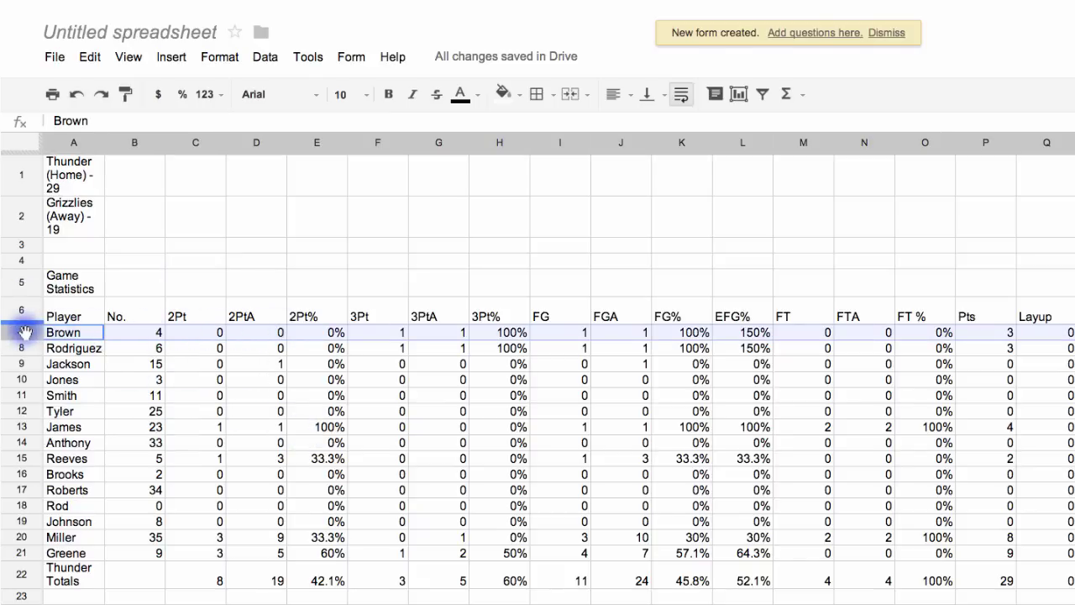
# Extend the selection to row 21 and sort the range by Column L (EFG%), A→Z
pyautogui.keyDown('shift'); pyautogui.click(21, 553); pyautogui.keyUp('shift')
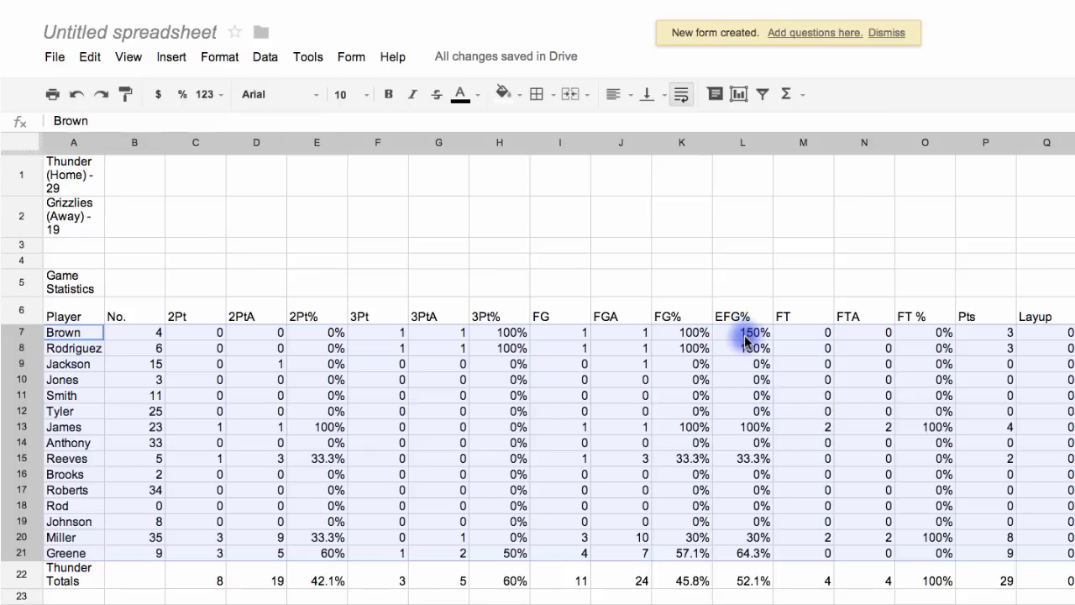
pyautogui.click(267, 58)
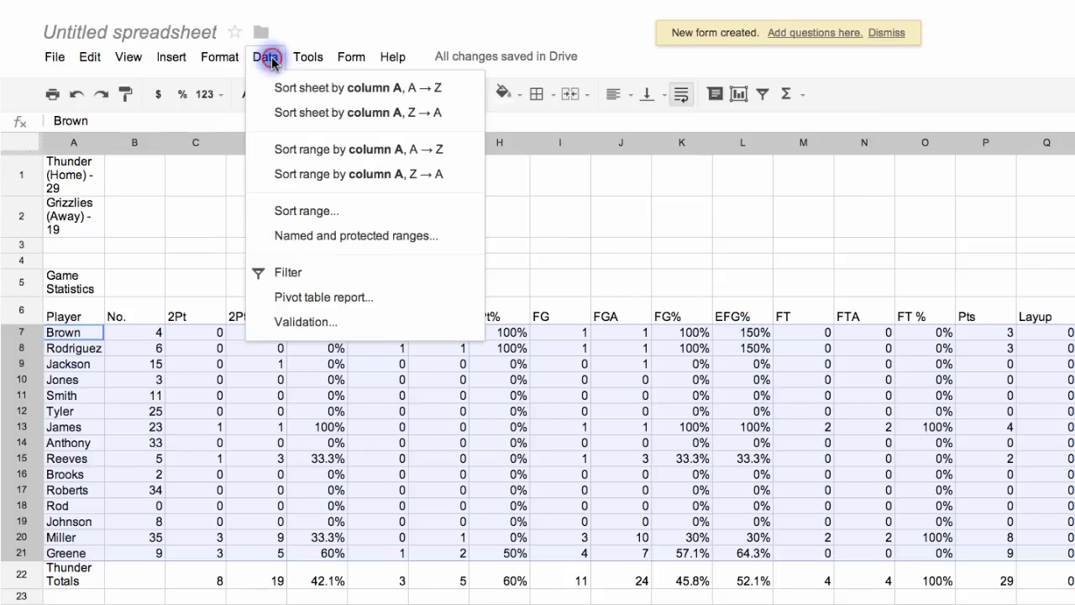
pyautogui.click(304, 212)
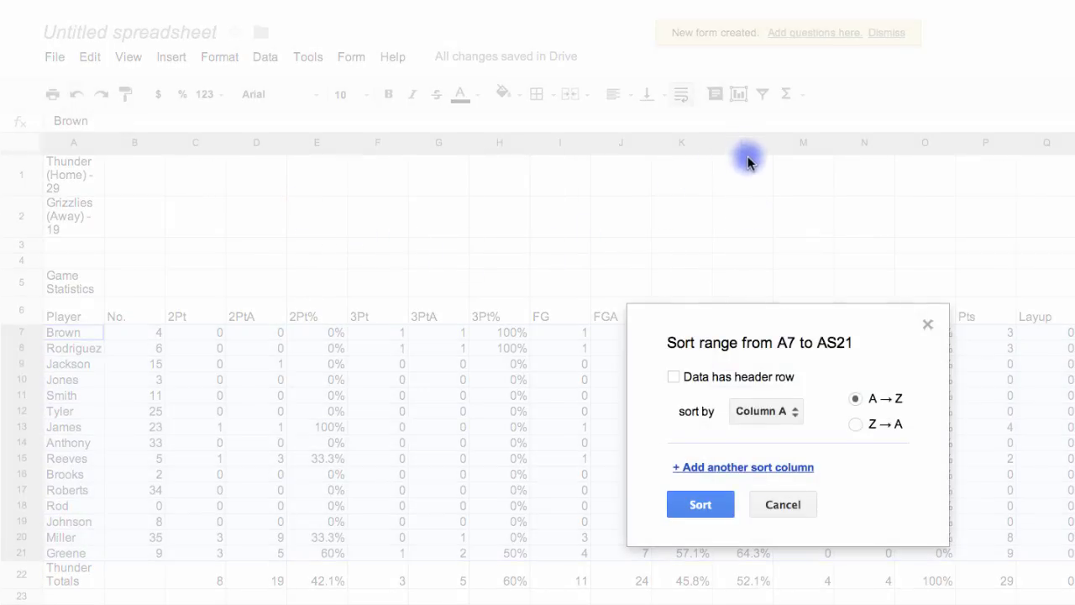
pyautogui.click(785, 411)
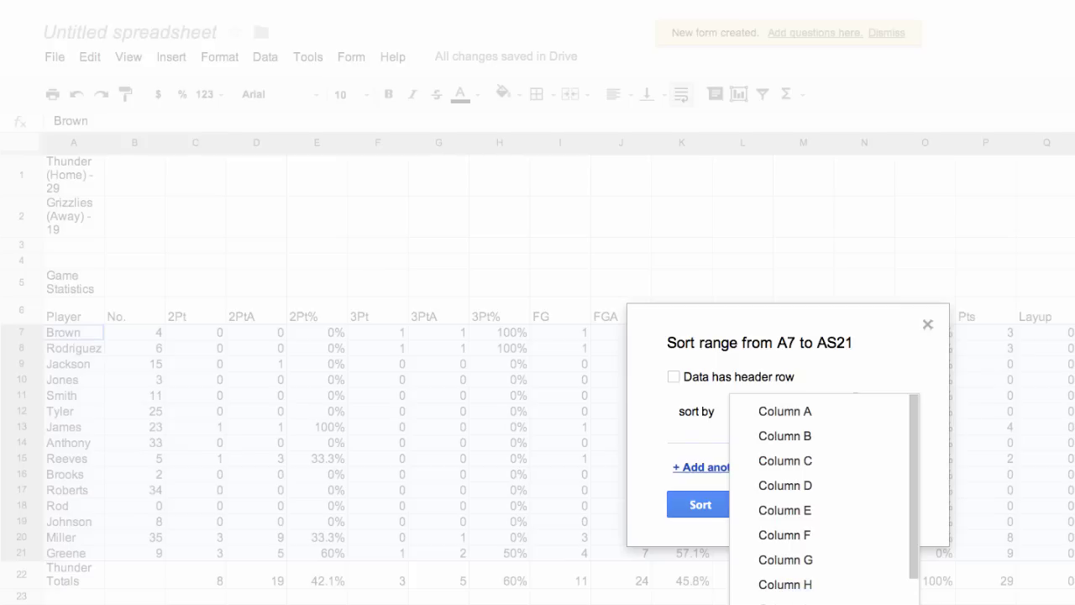
pyautogui.click(785, 599)
pyautogui.click(708, 507)
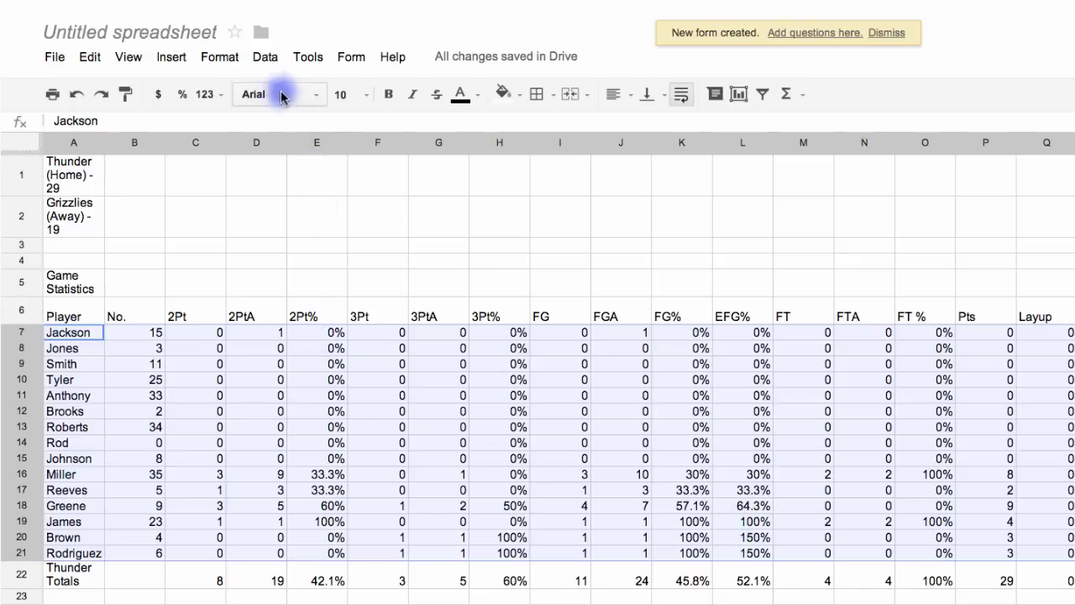
# Sort the selected player rows by Column E (2Pt%), Z→A
pyautogui.click(266, 58)
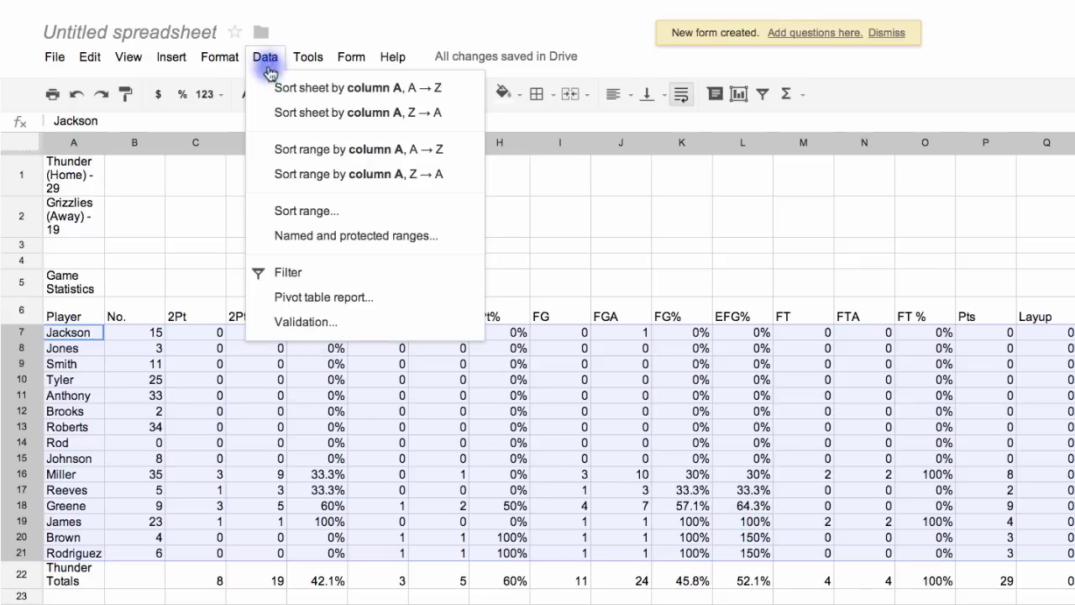
pyautogui.click(309, 213)
pyautogui.click(771, 411)
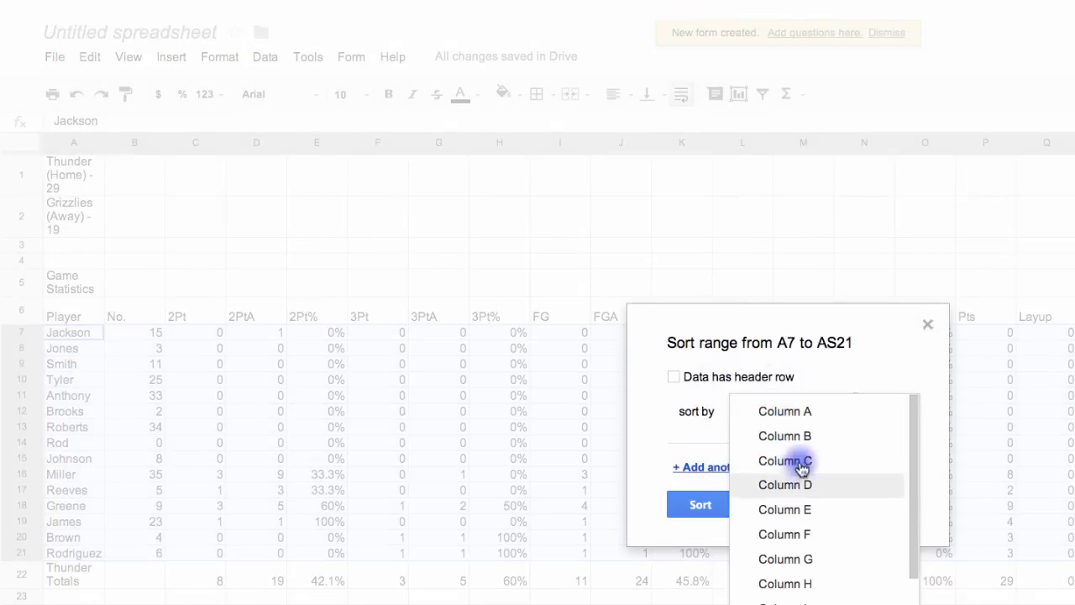
pyautogui.click(812, 509)
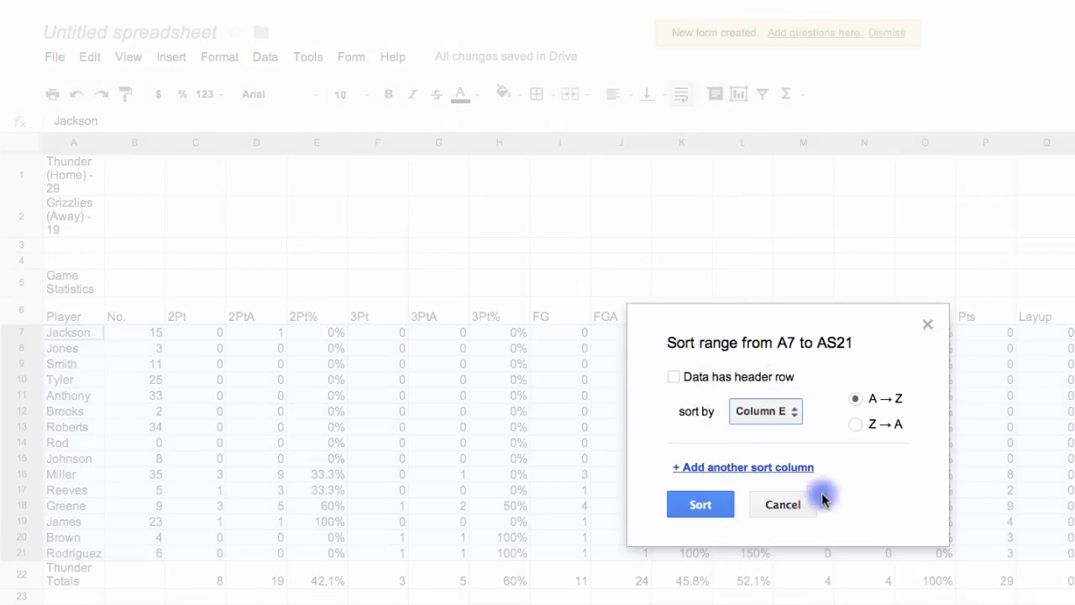
pyautogui.click(854, 423)
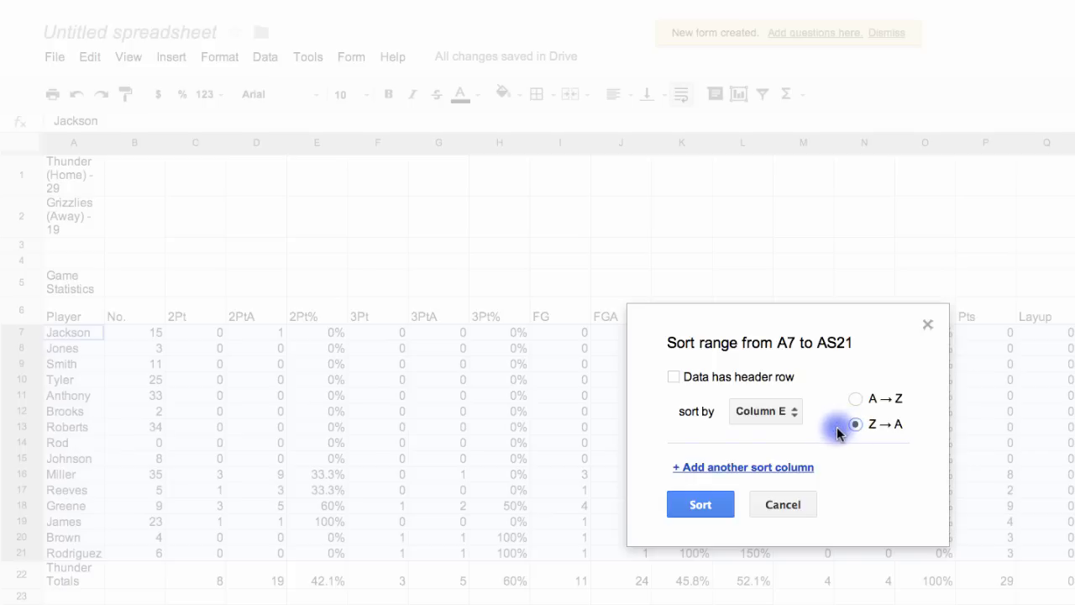
pyautogui.click(700, 505)
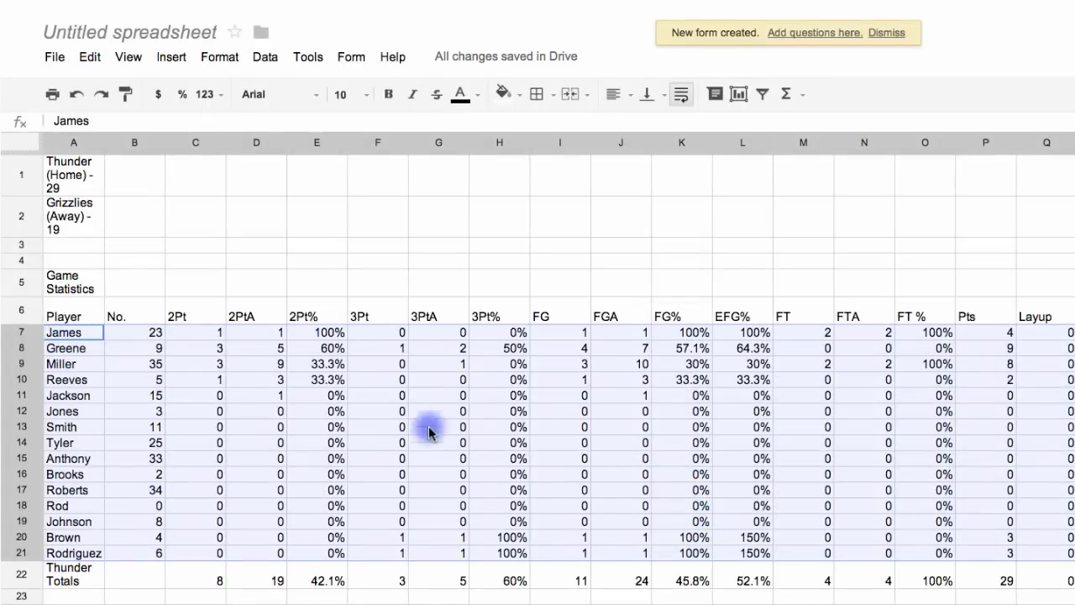